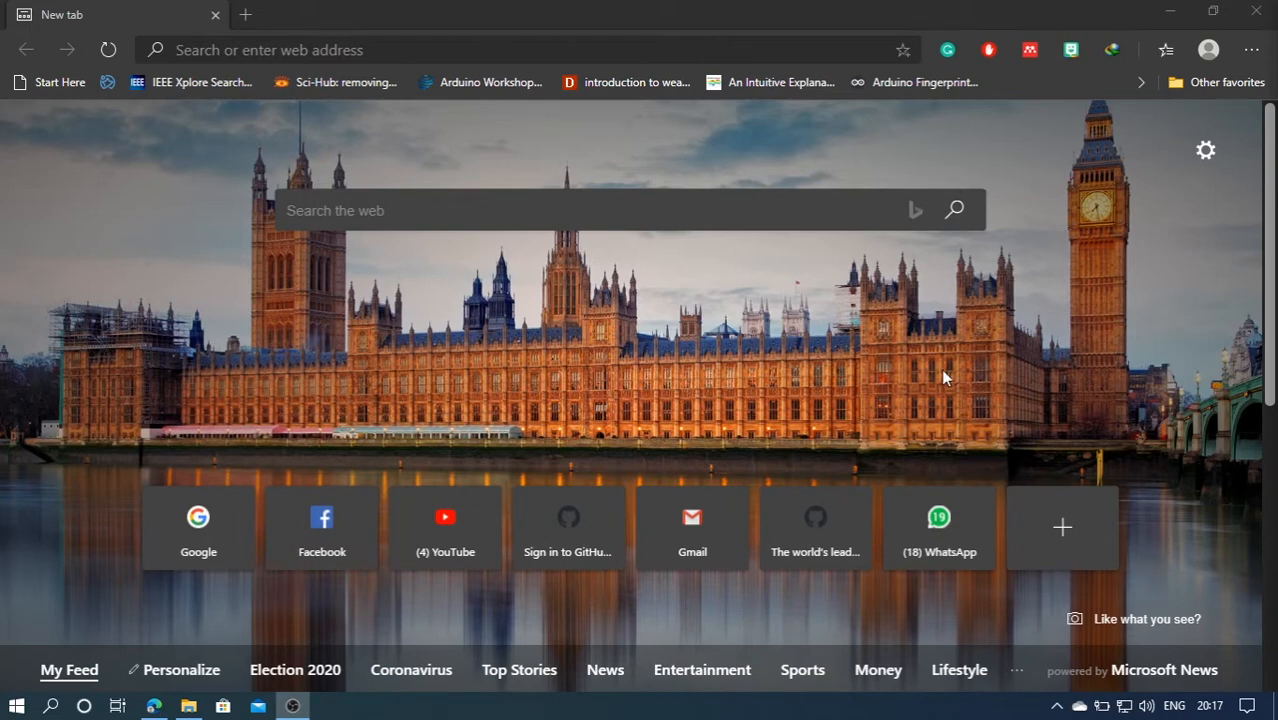
Open Google in the browser and search for arduino download
left_click(575, 50)
type("goog")
key("Return")
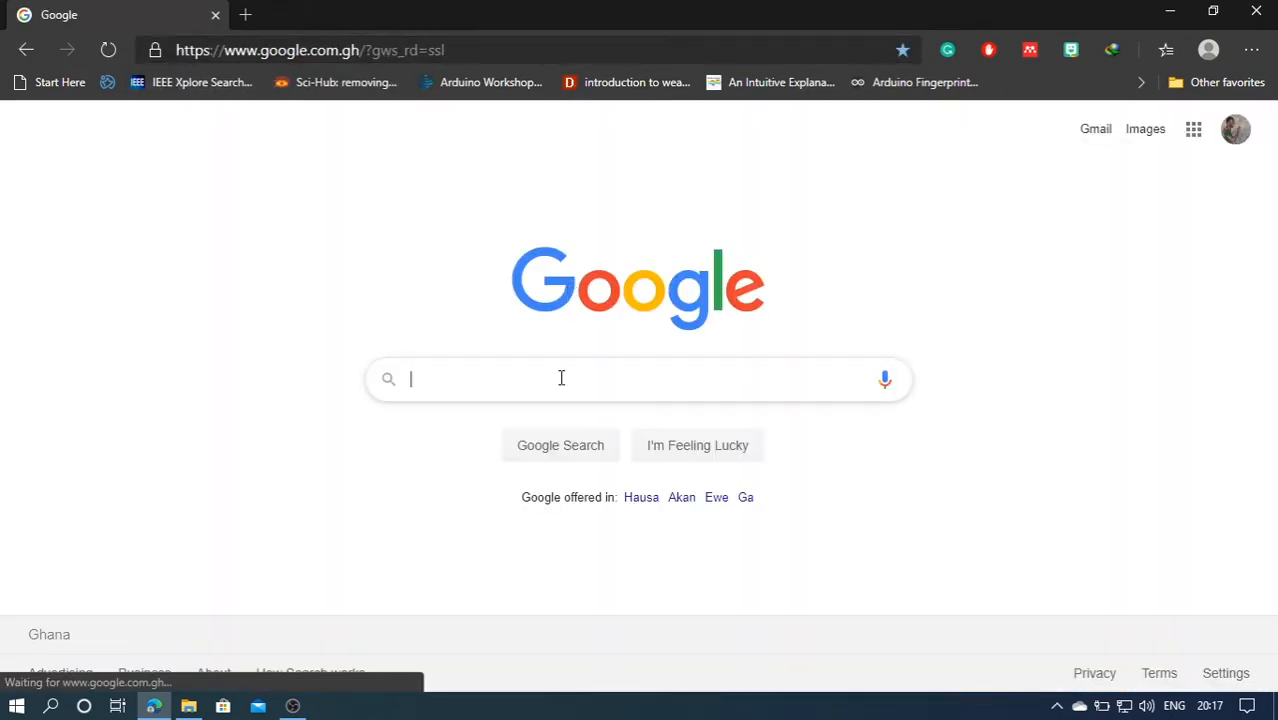
type("arduino")
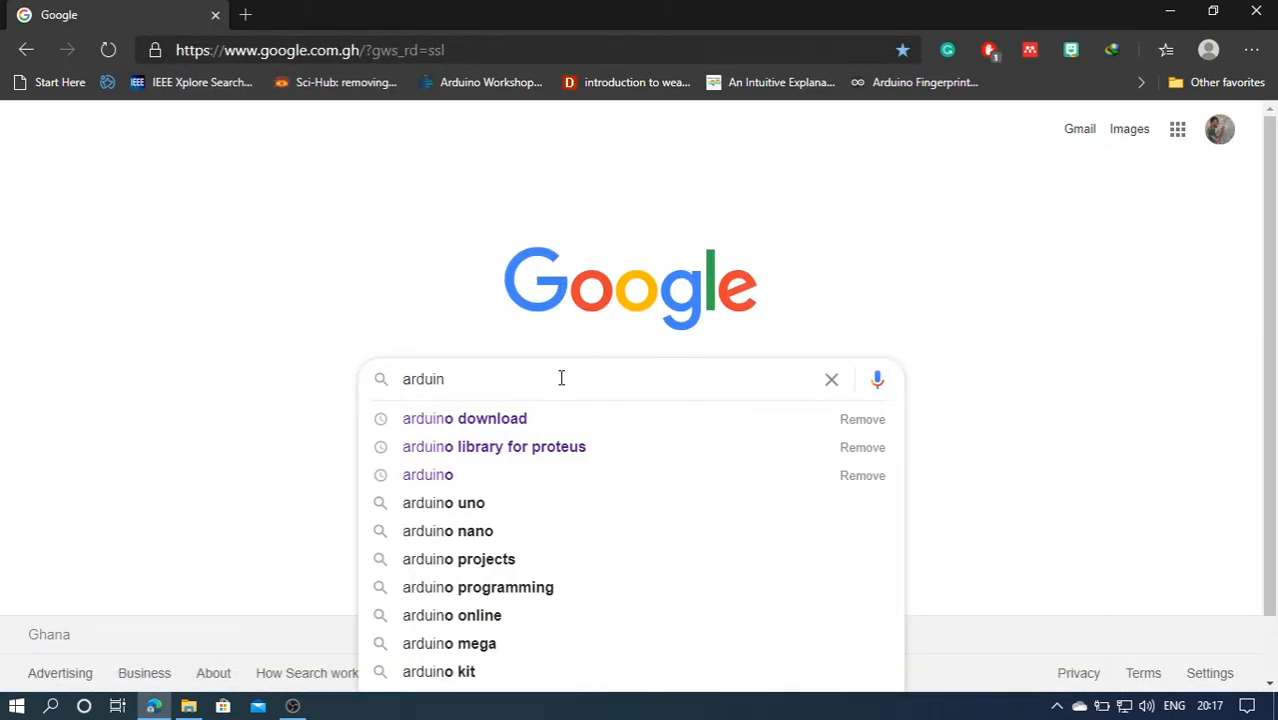
key("Down")
key("Return")
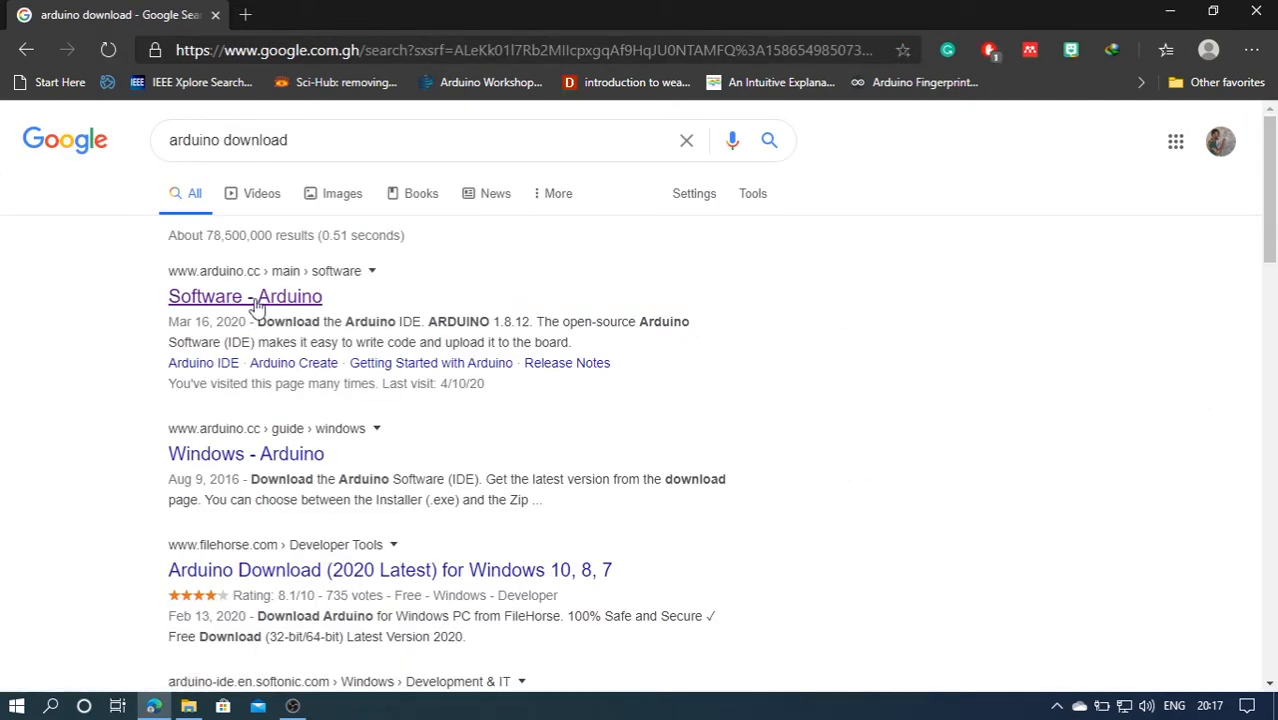
Open the Arduino software page and choose the Windows Installer download for Arduino 1.8.12
left_click(257, 300)
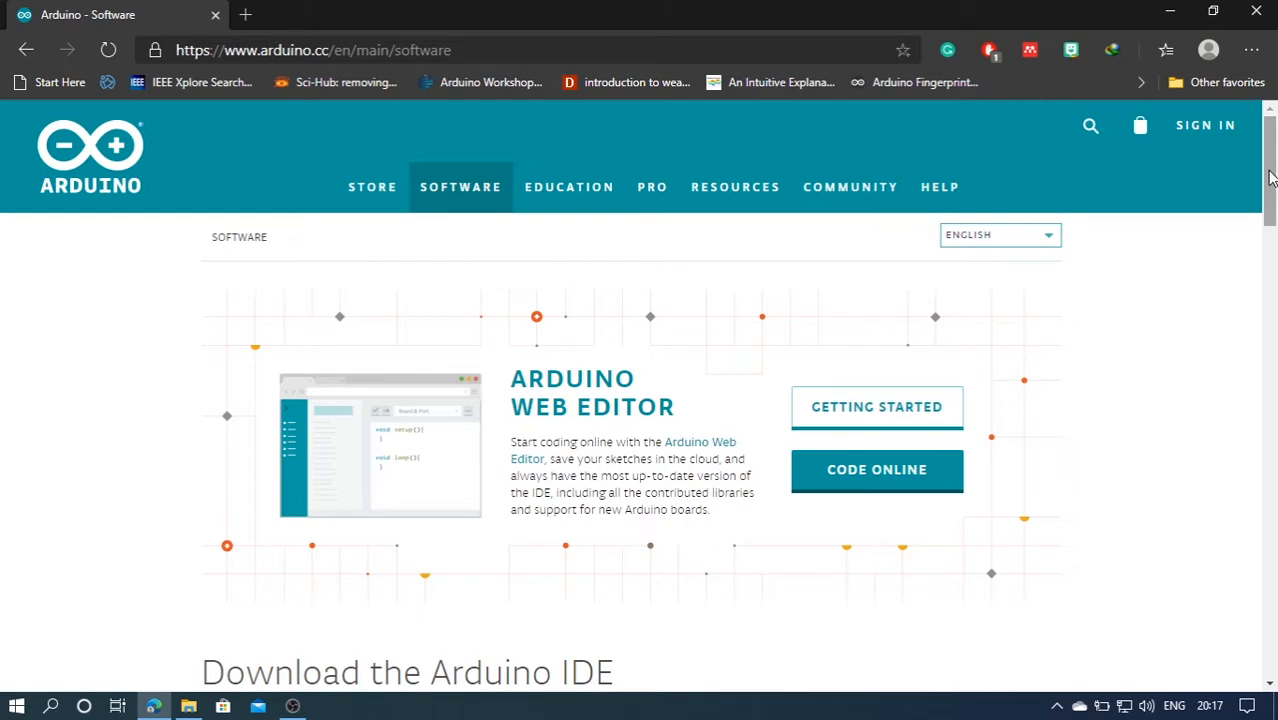
left_click_drag(1270, 177, 1270, 268)
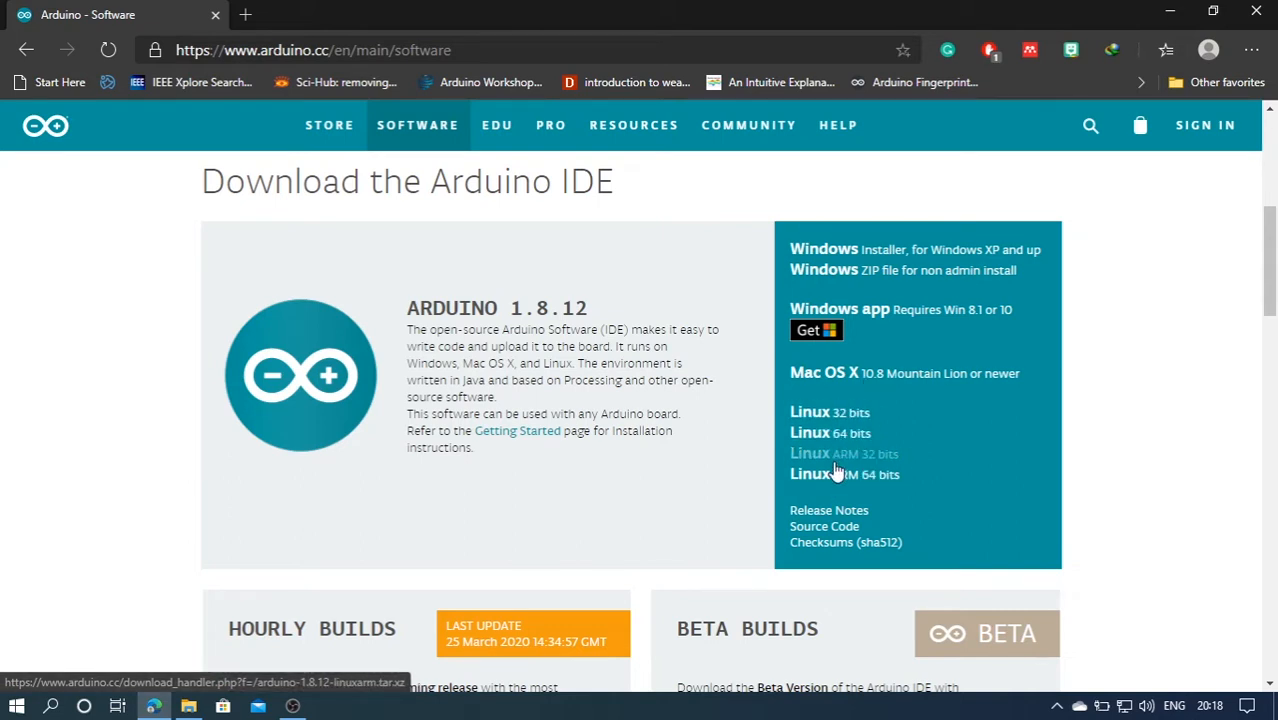
left_click(872, 259)
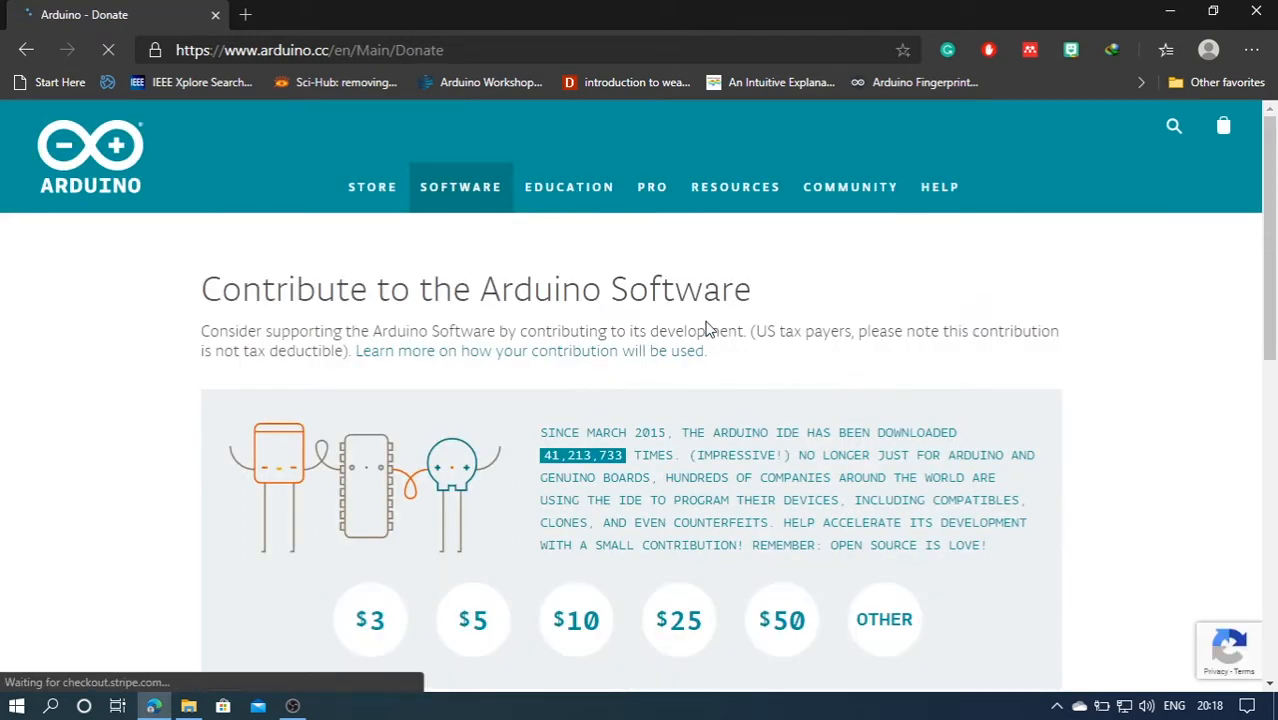
Choose Just Download and start downloading arduino-1.8.12-windows.exe to Downloads\Programs
left_click_drag(1271, 209, 1272, 291)
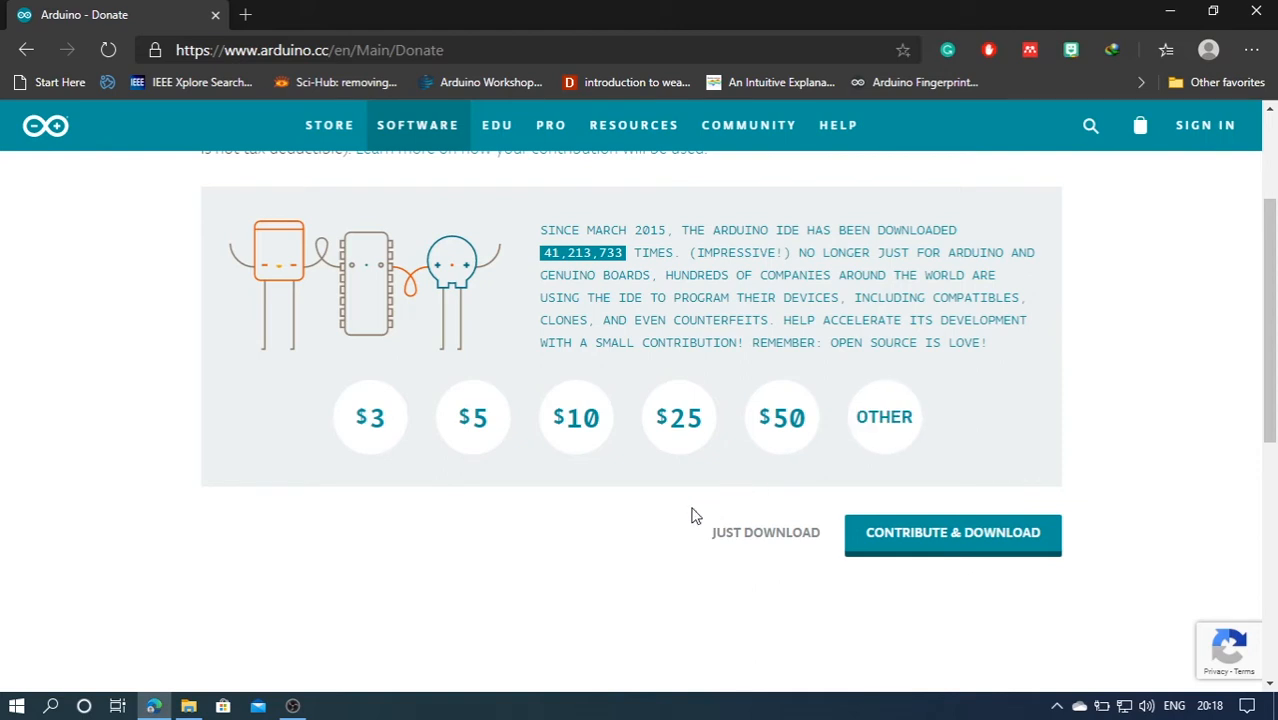
left_click(763, 541)
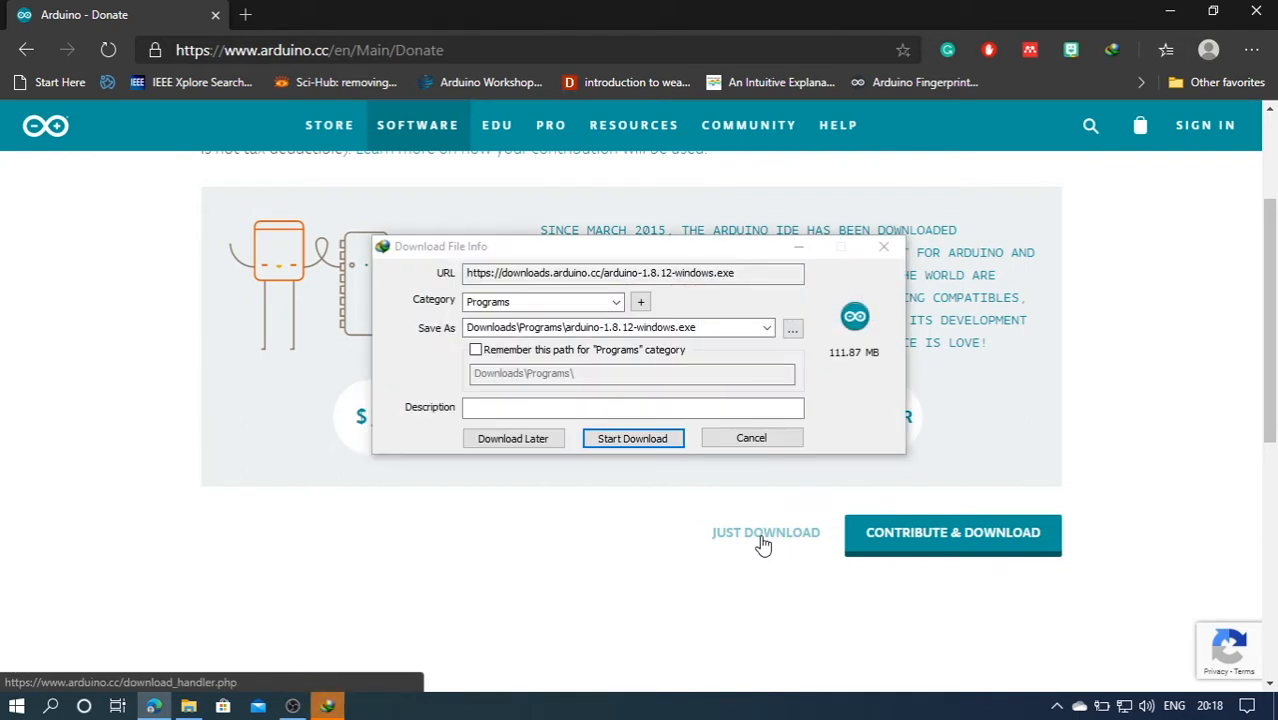
left_click(621, 441)
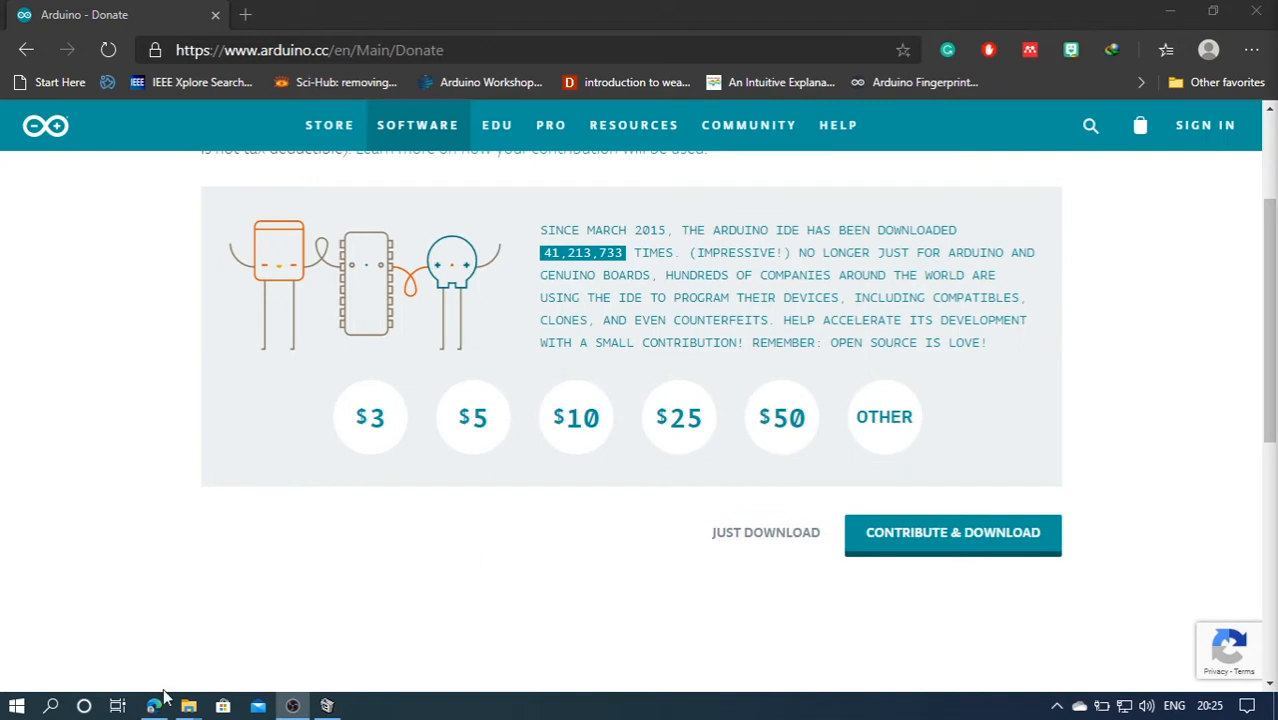
Run the arduino-1.8.12-windows installer from the Downloads Programs folder
mouse_move(188, 707)
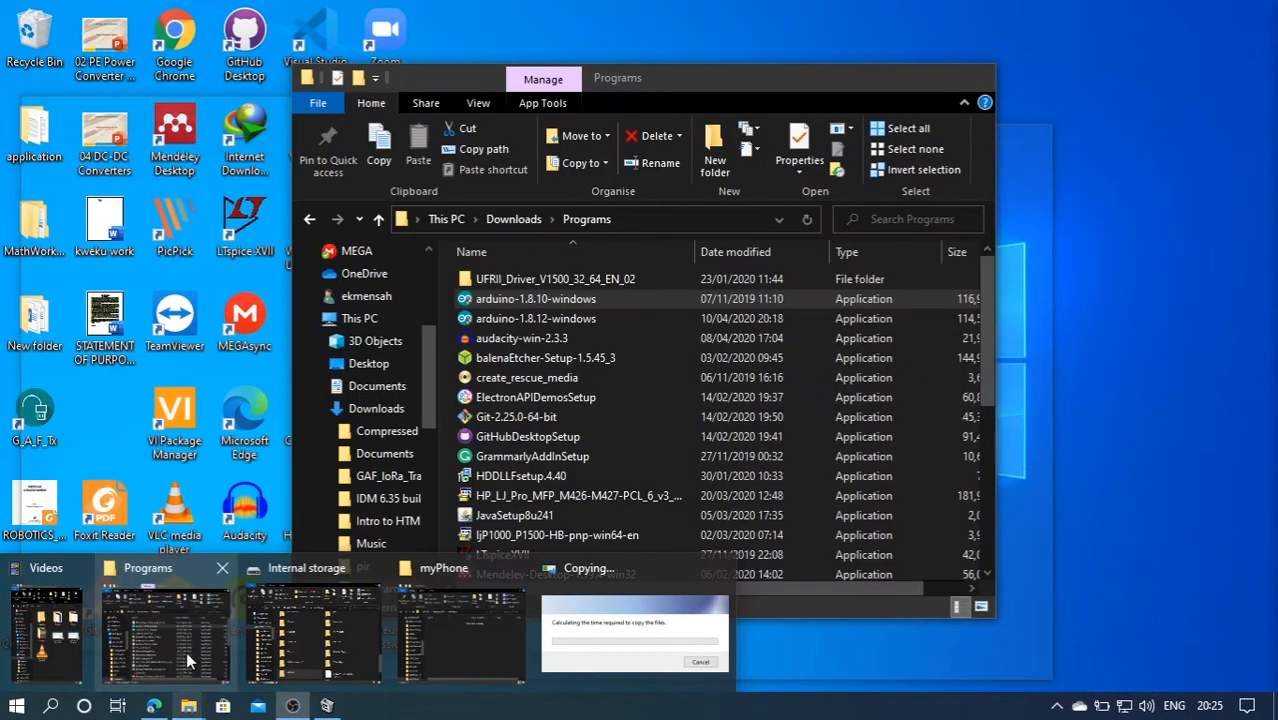
left_click(186, 651)
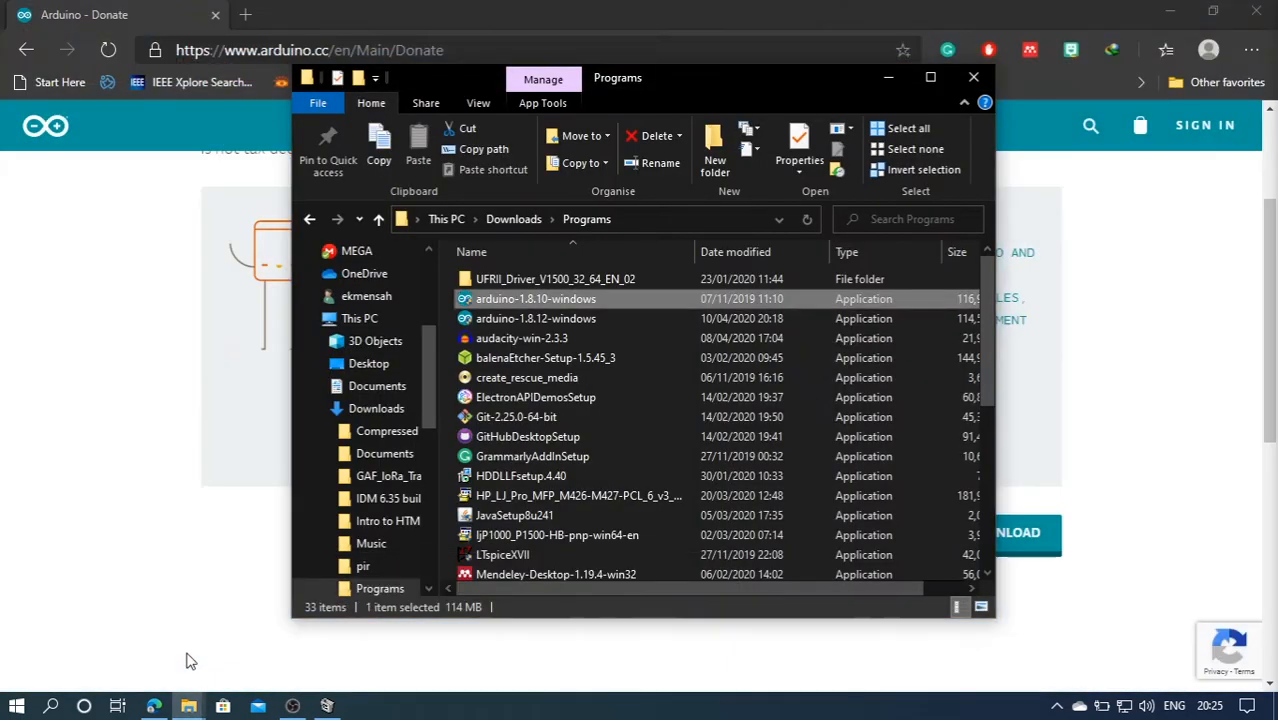
left_click(562, 318)
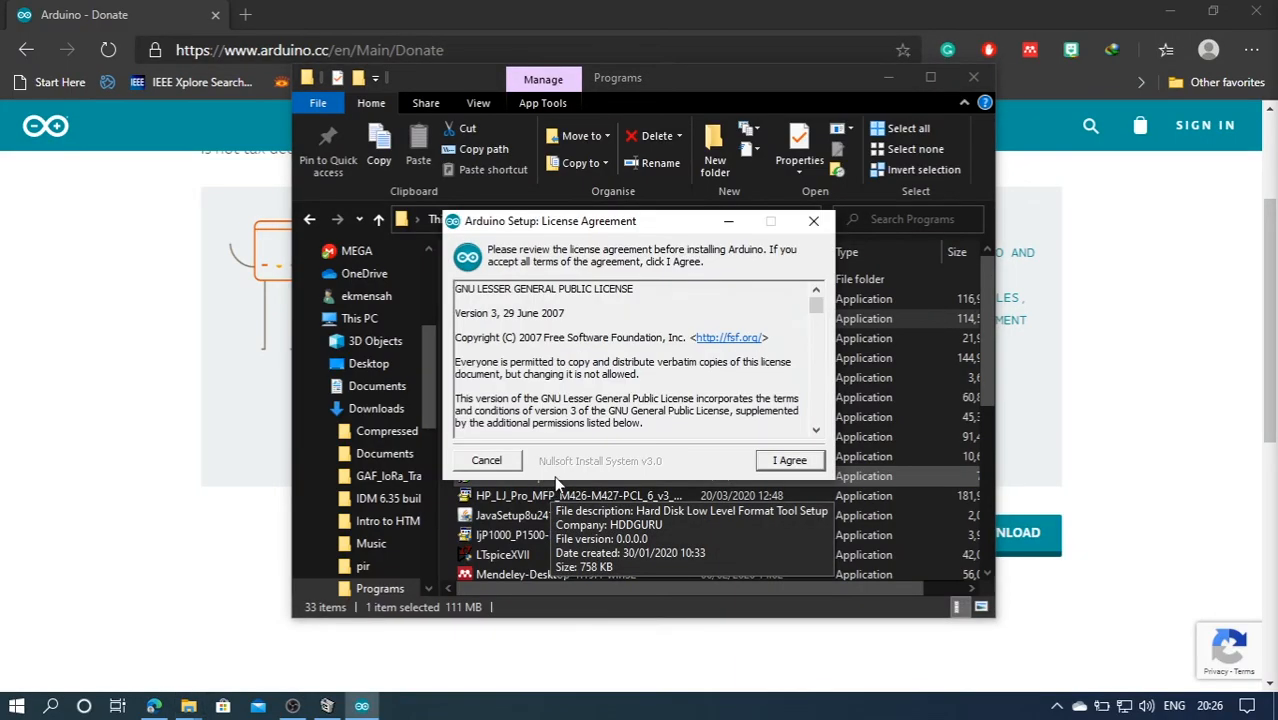
Accept the licence, keep all components, install to C:\Program Files (x86)\Arduino, and close the finished setup
left_click(804, 466)
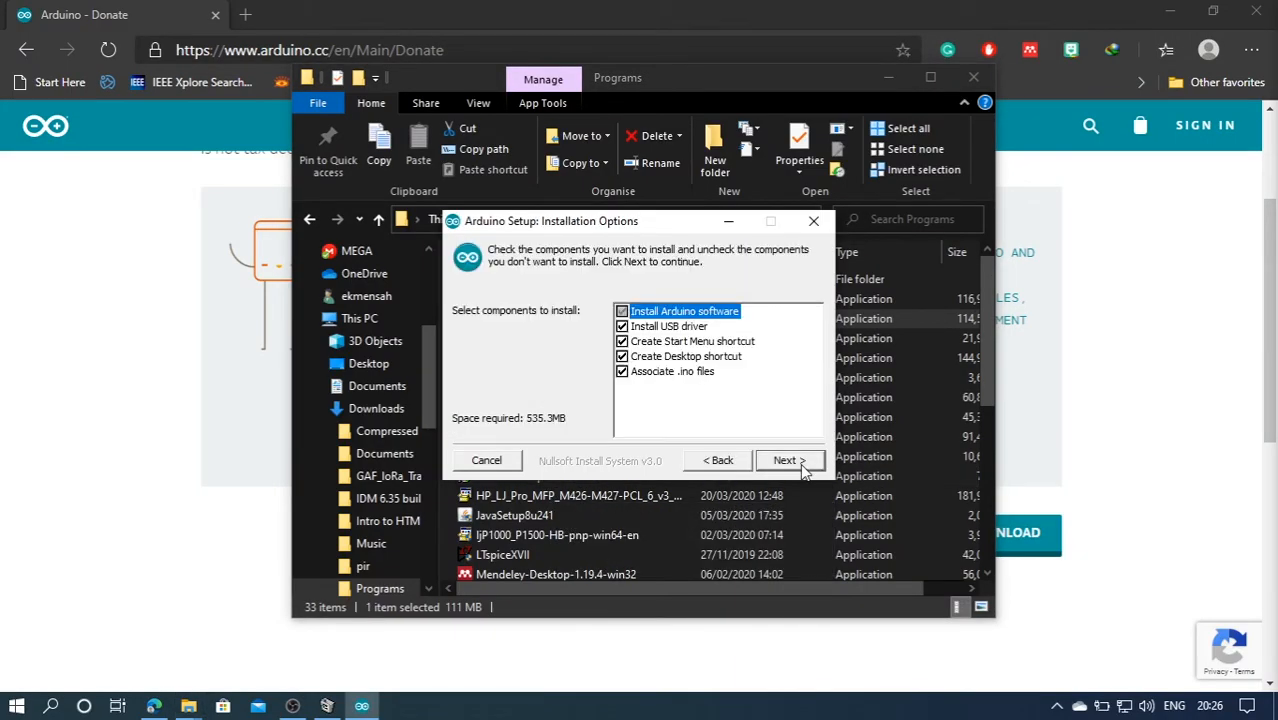
left_click(788, 461)
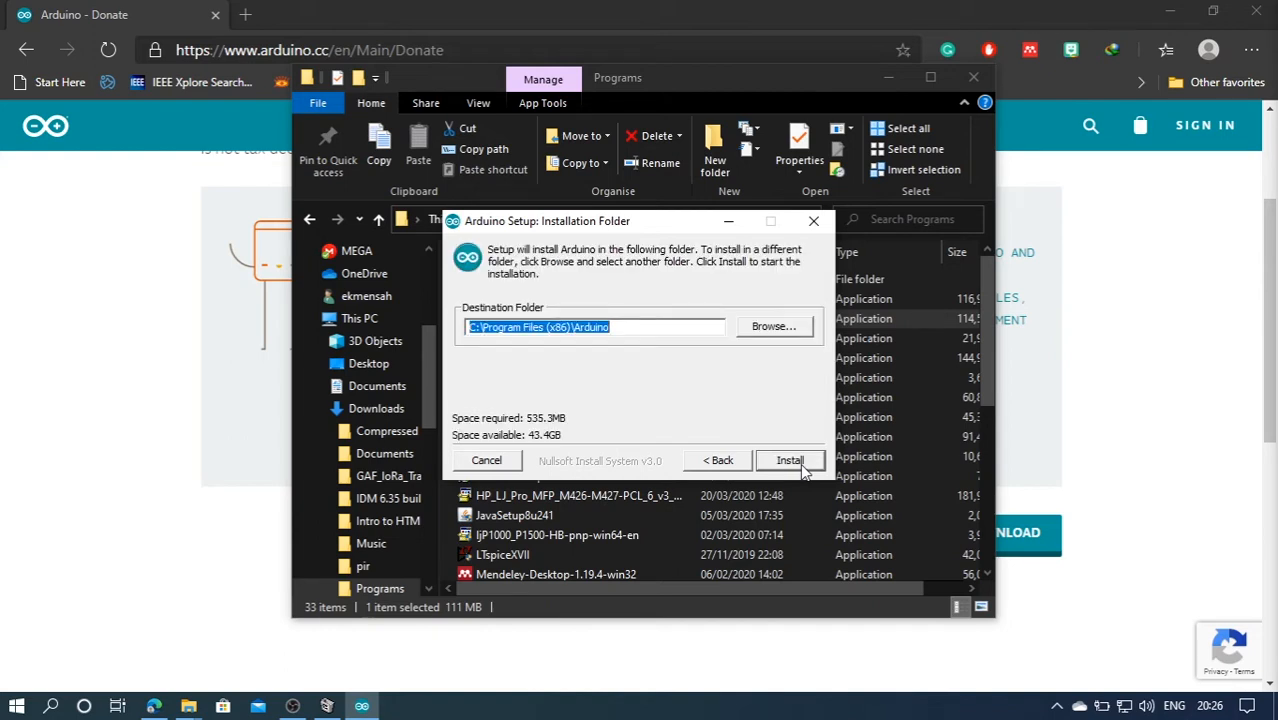
left_click(732, 466)
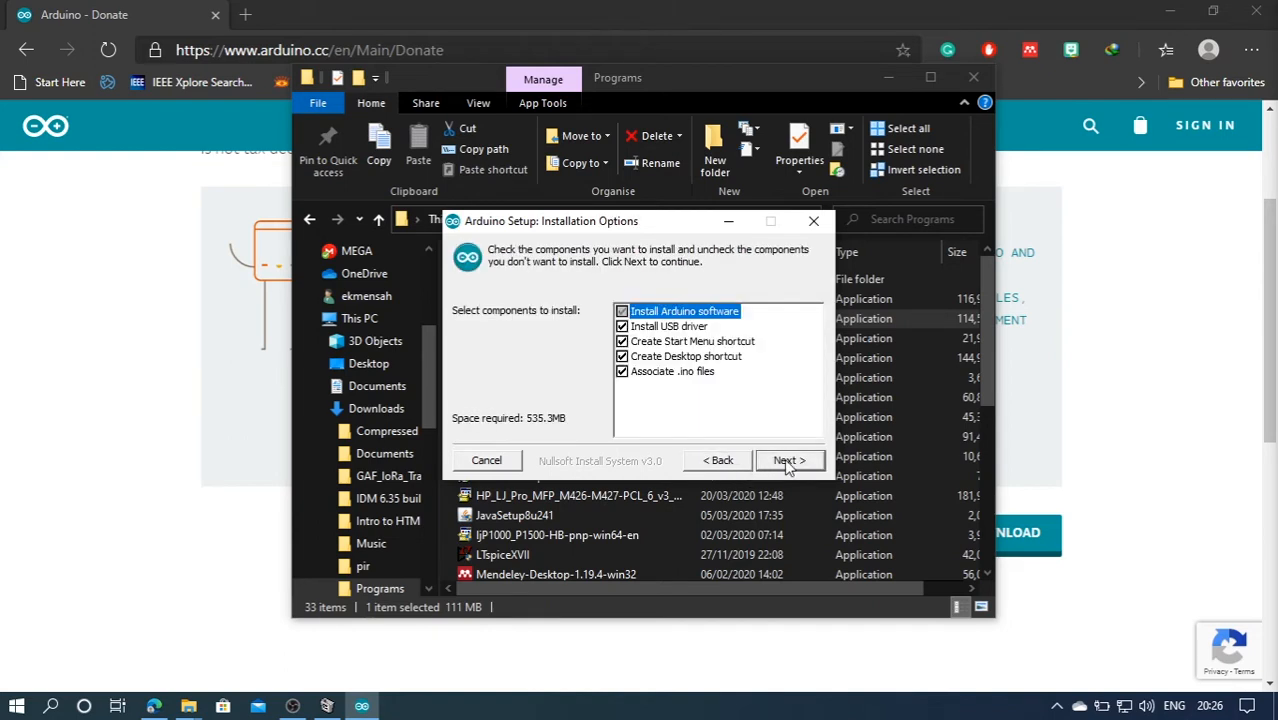
left_click(789, 462)
left_click(789, 461)
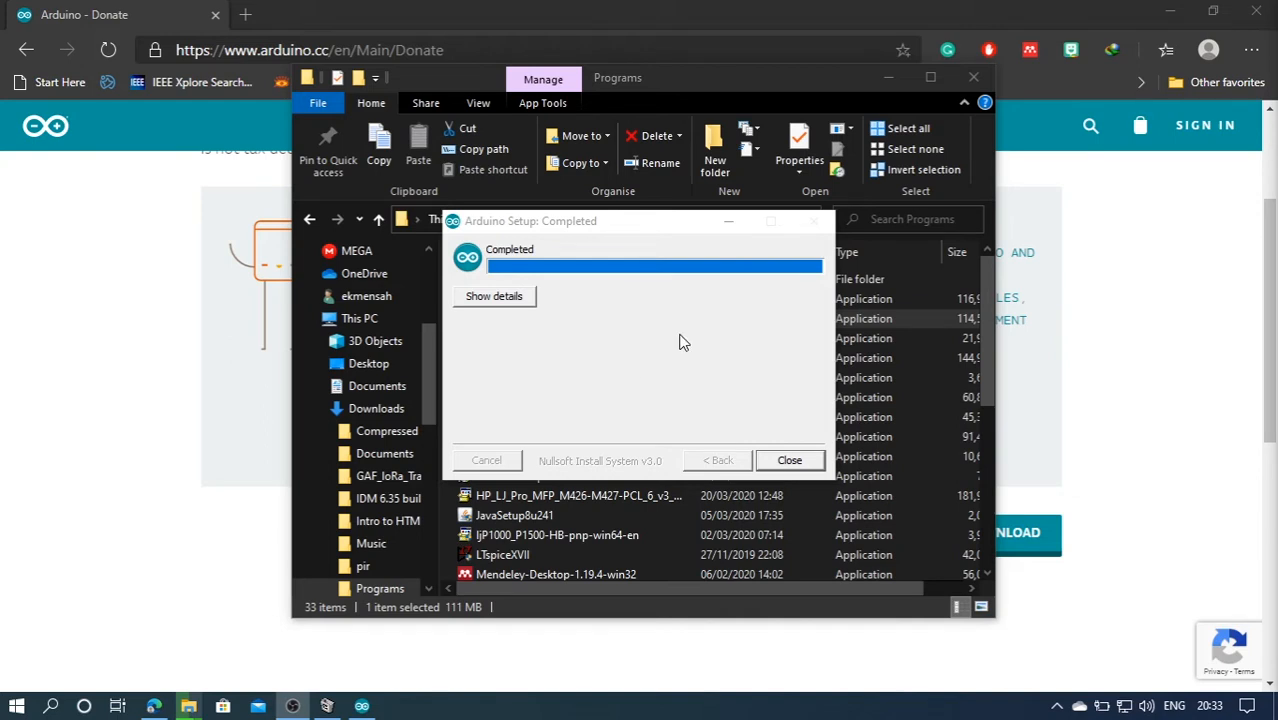
left_click(790, 461)
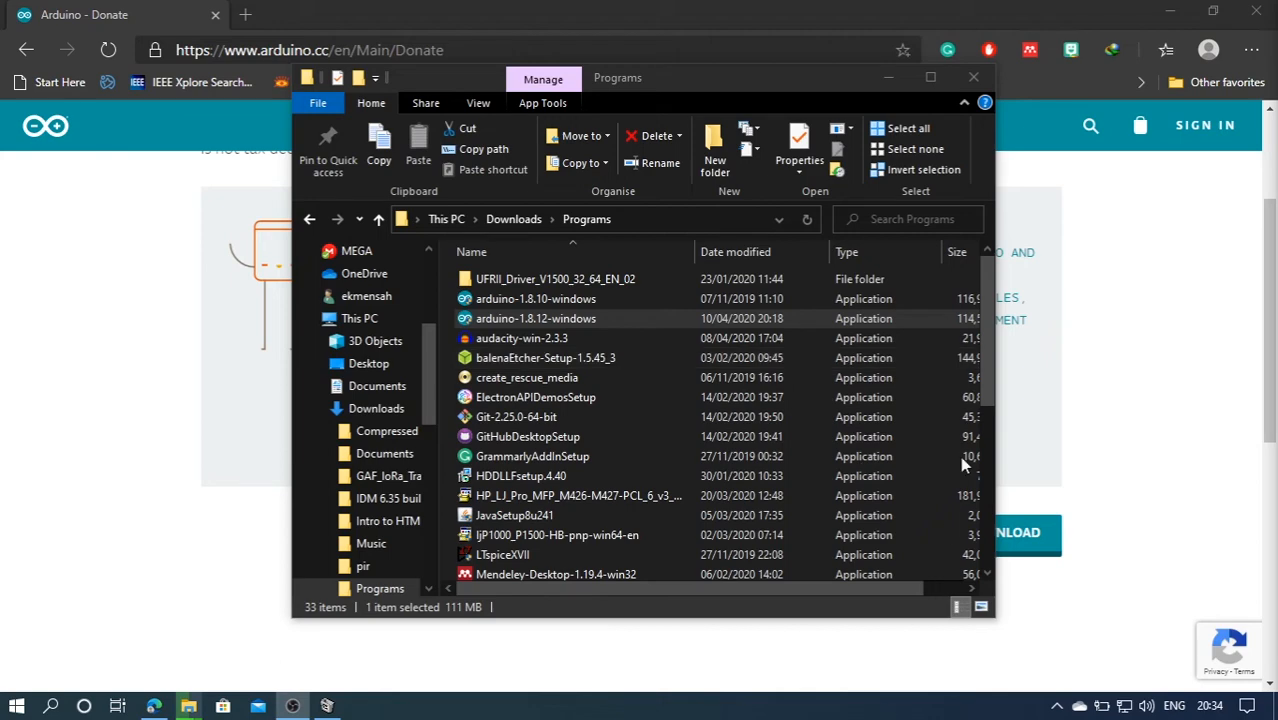
Launch the Arduino IDE from its desktop shortcut
left_click(978, 82)
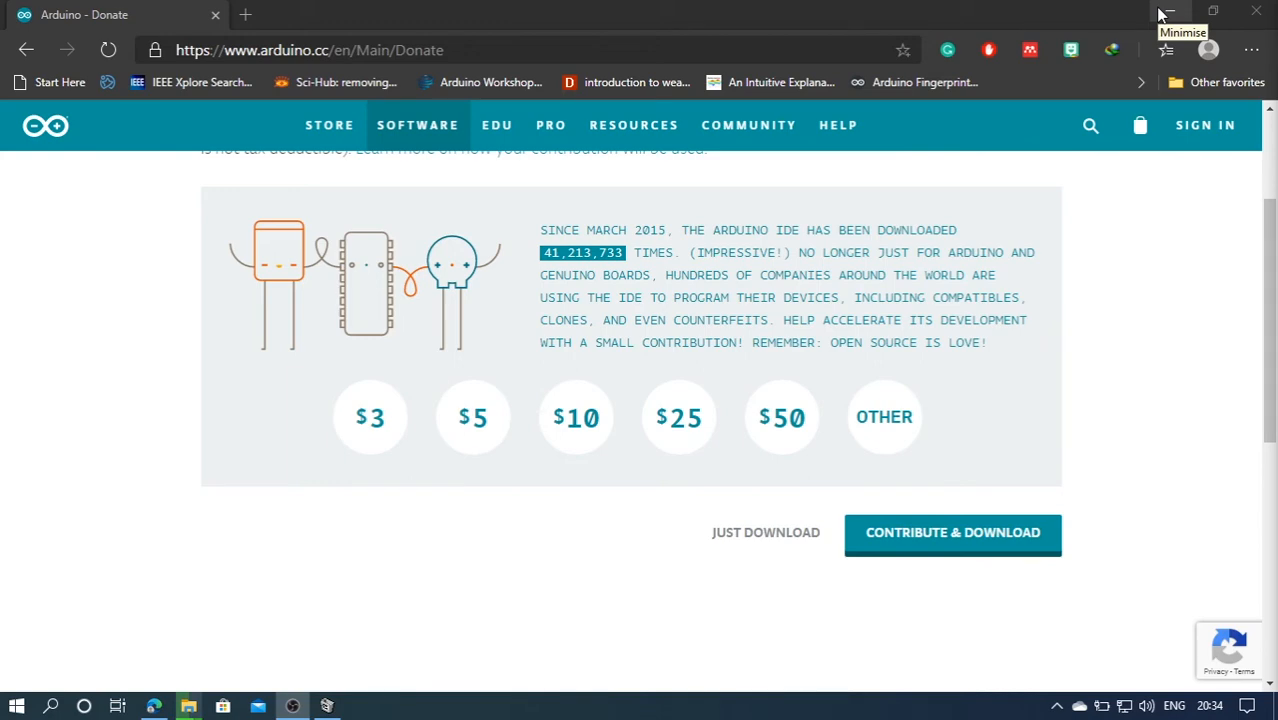
left_click(1160, 14)
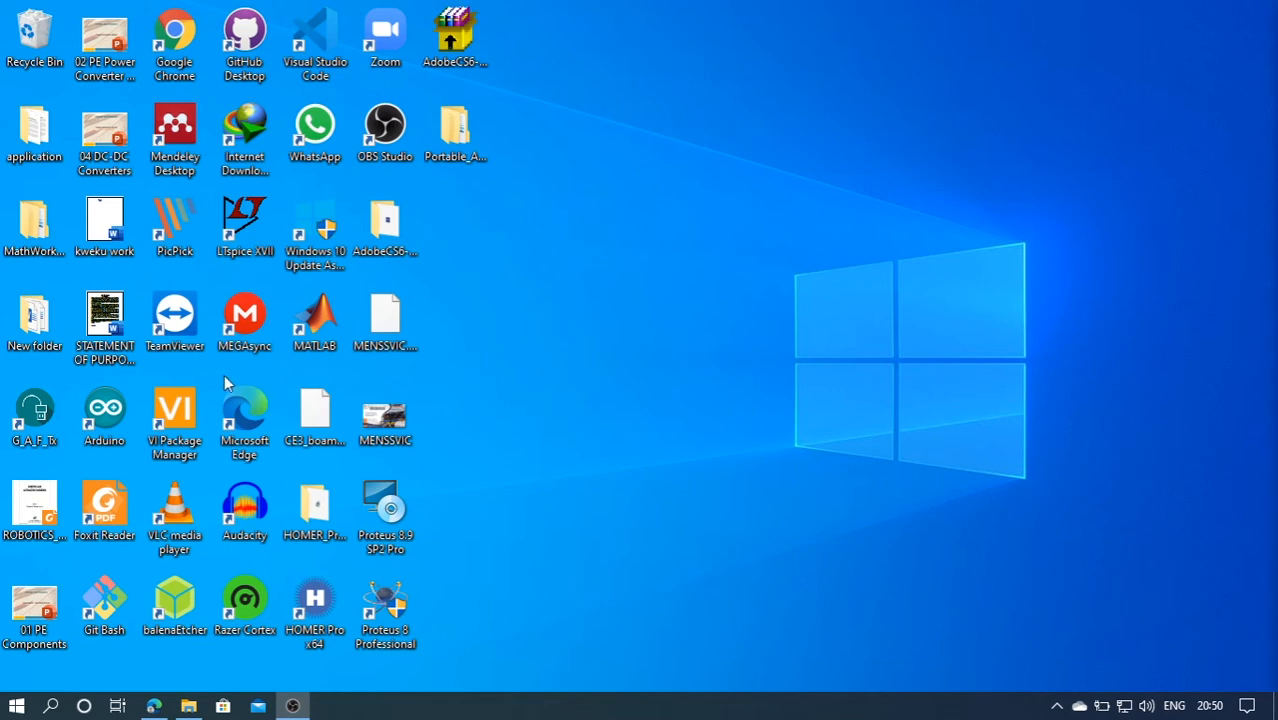
left_click(105, 411)
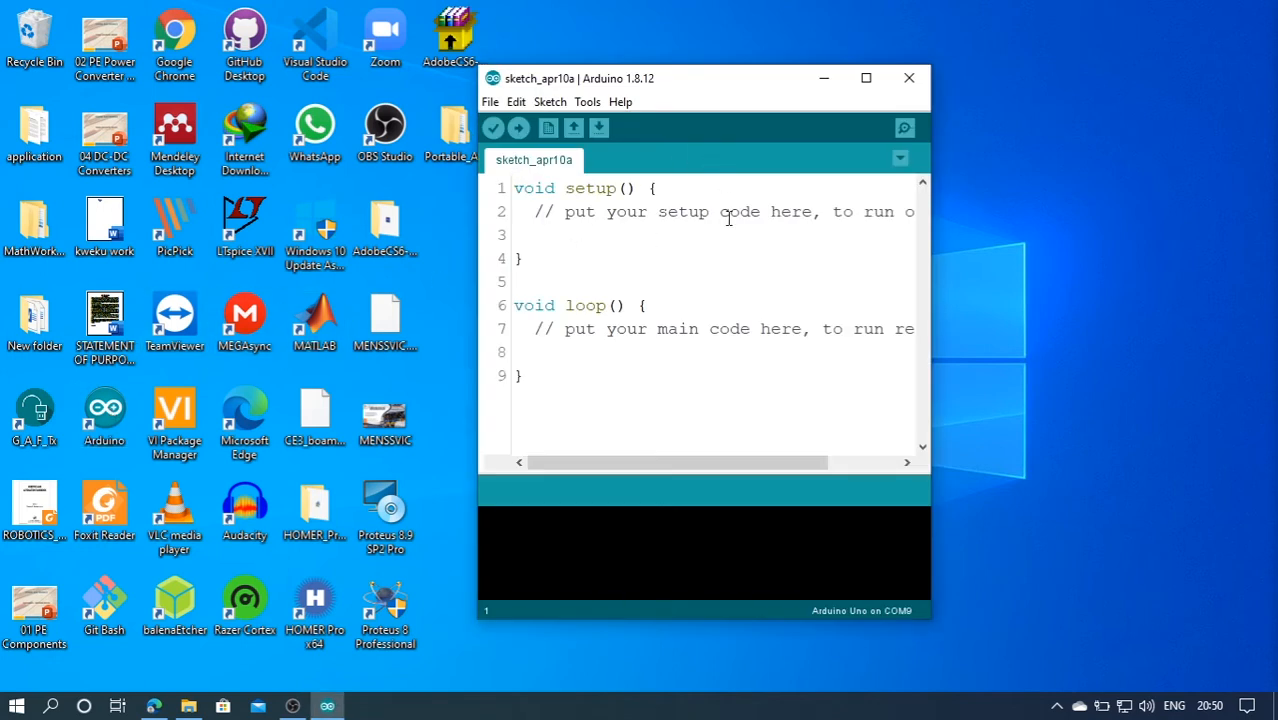
Maximize the IDE and set the editor font size to 14 in Preferences
left_click(866, 79)
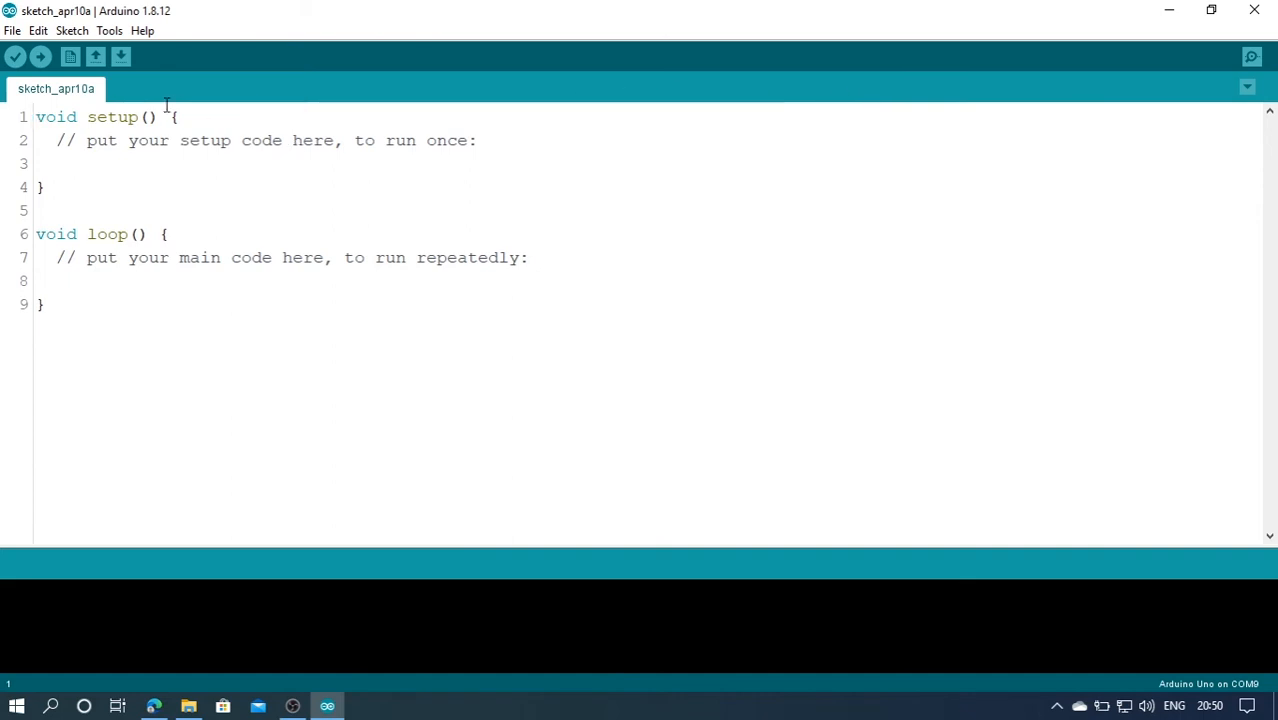
left_click(12, 31)
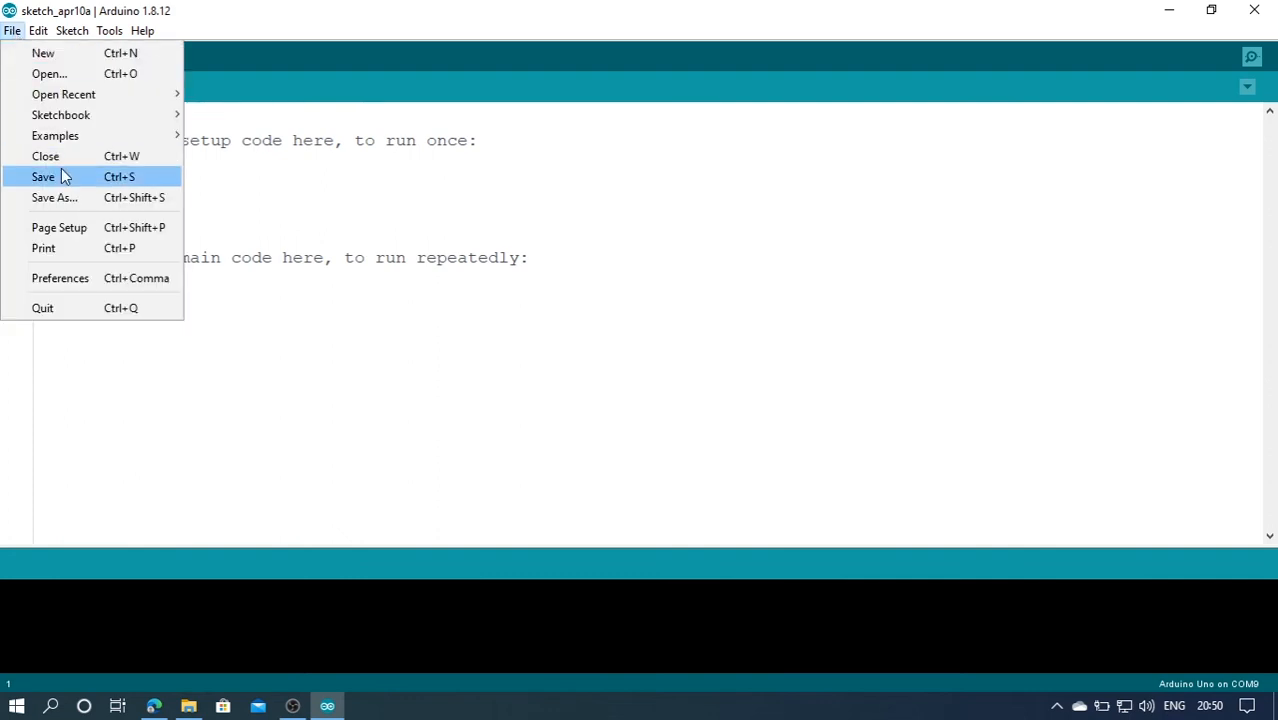
left_click(84, 280)
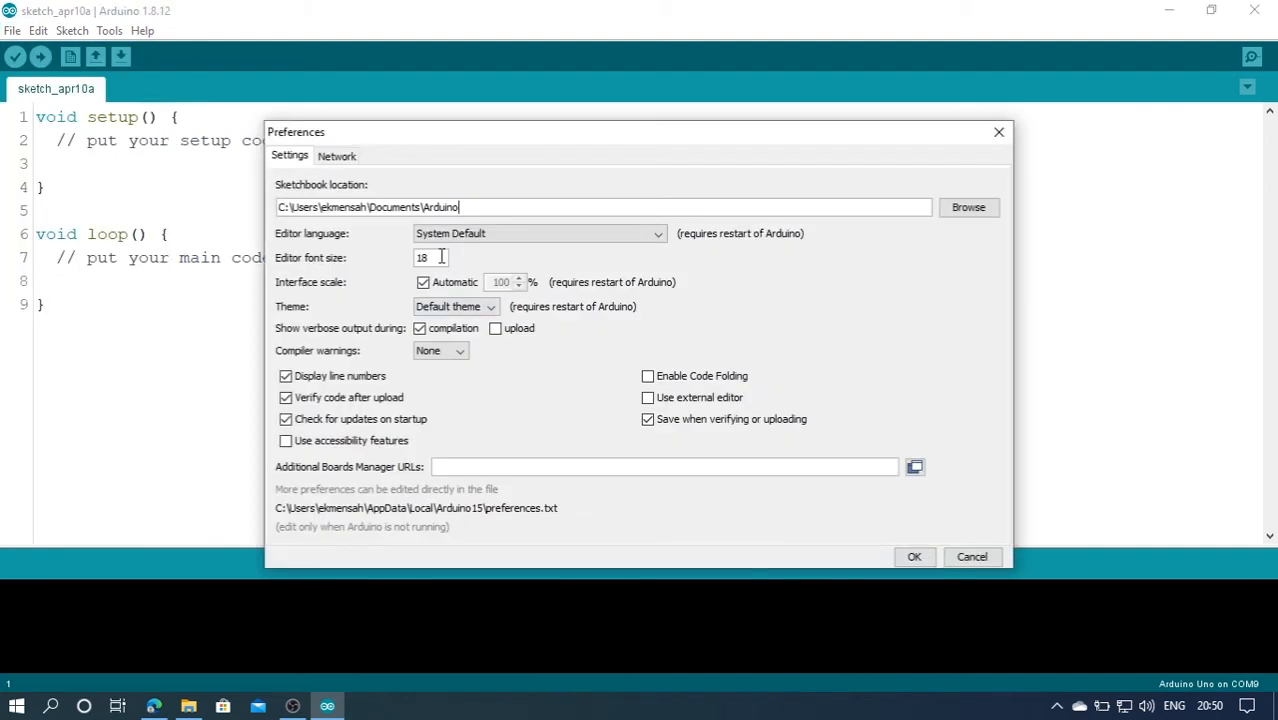
double_click(441, 257)
type("14")
Keep verbose output during compilation enabled and apply the preferences
left_click(420, 330)
left_click(420, 330)
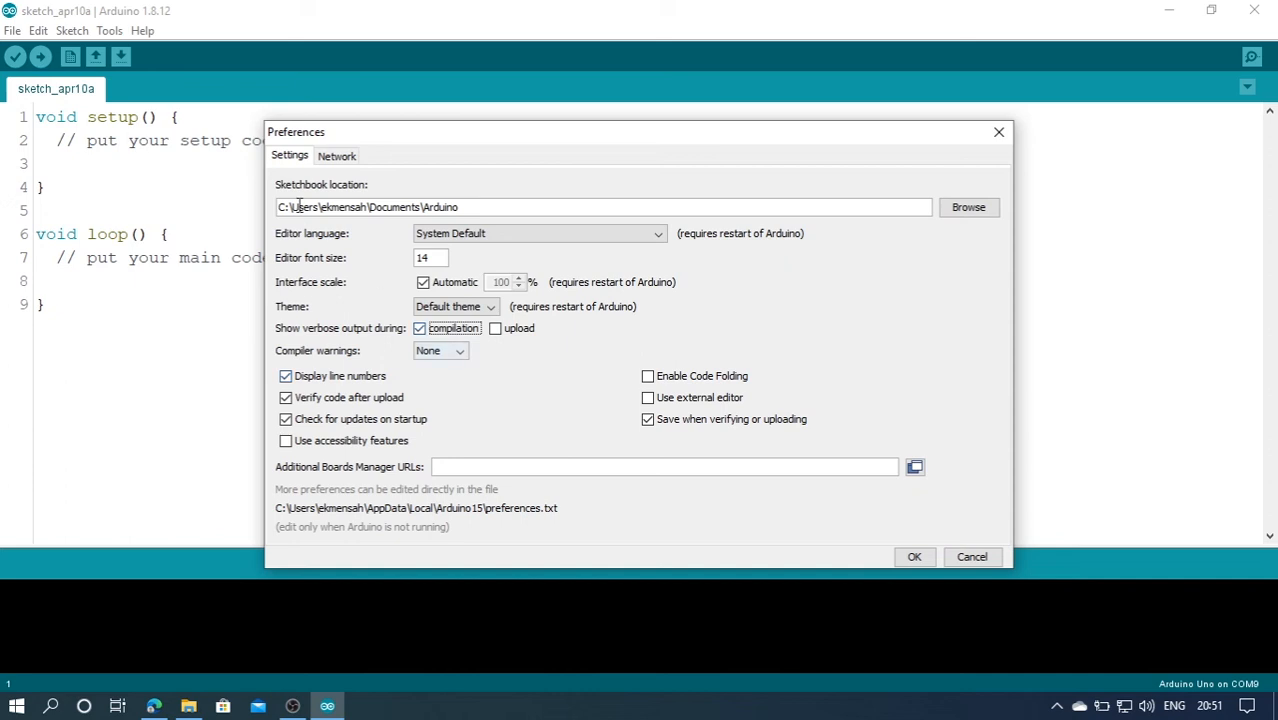
triple_click(376, 205)
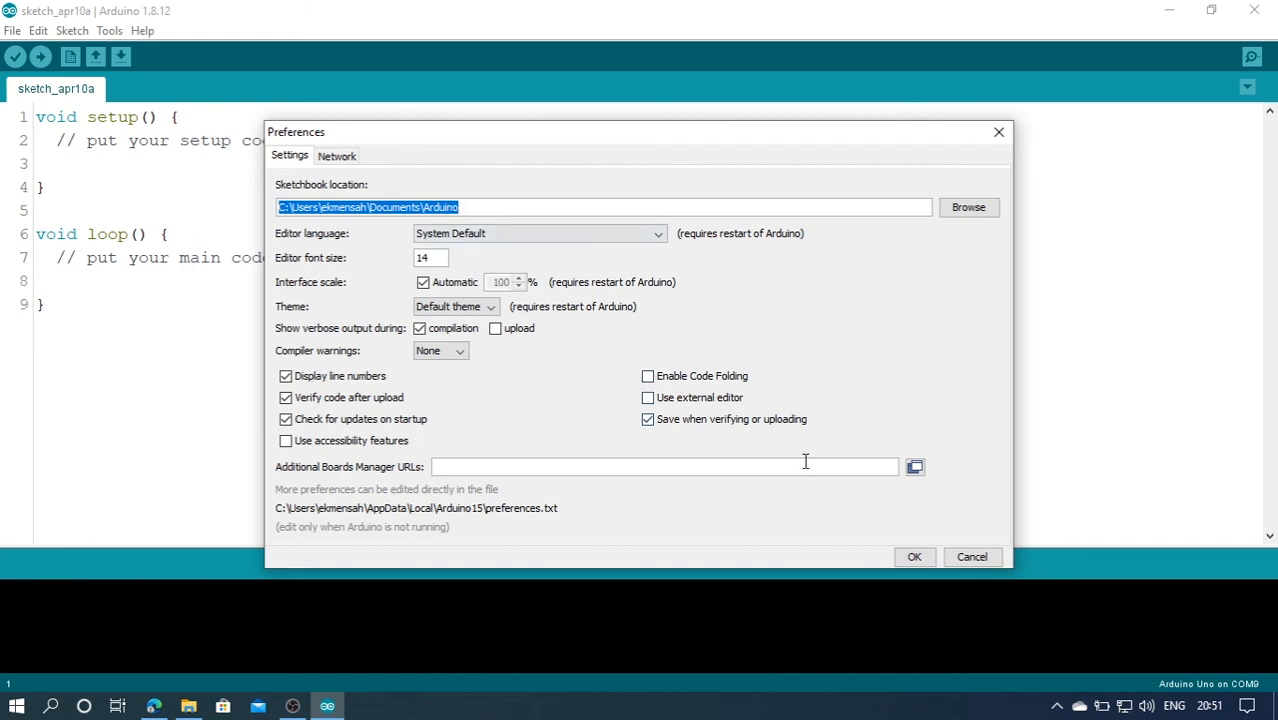
left_click(918, 557)
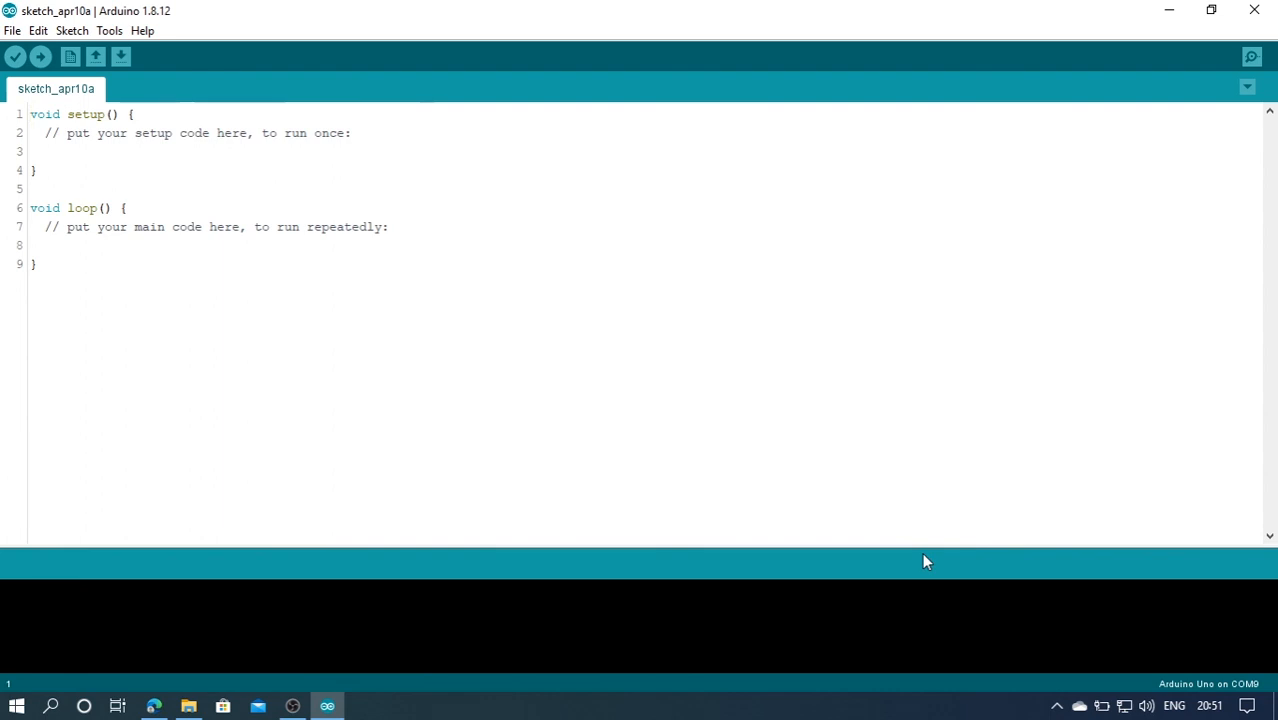
left_click(480, 372)
left_click(480, 372)
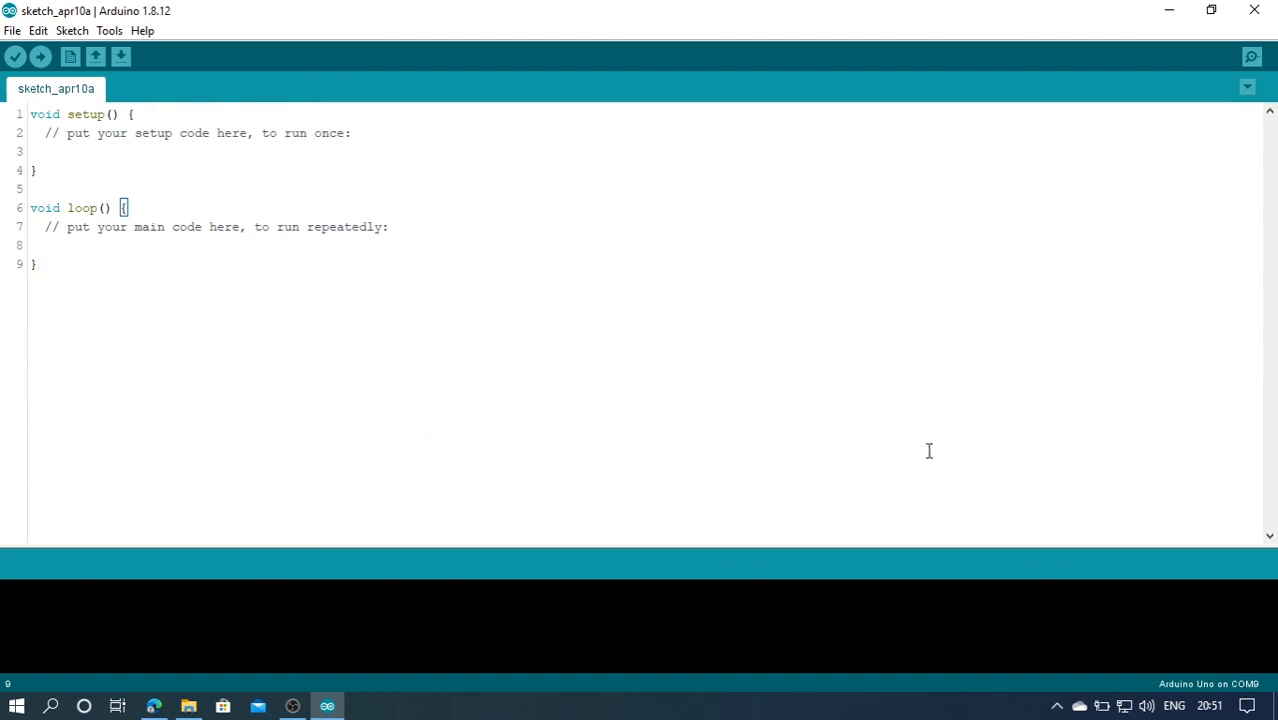